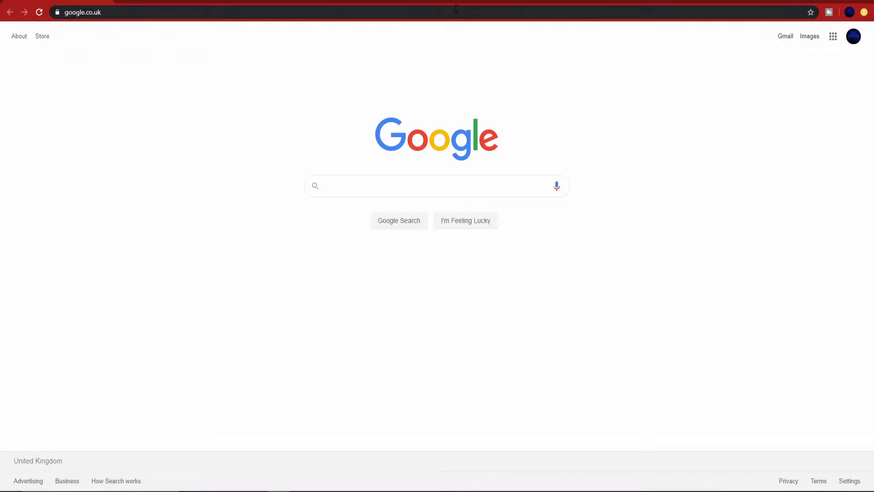
Replace the Google address with giphy.com to load the GIPHY home page
left_click(454, 12)
type("gip")
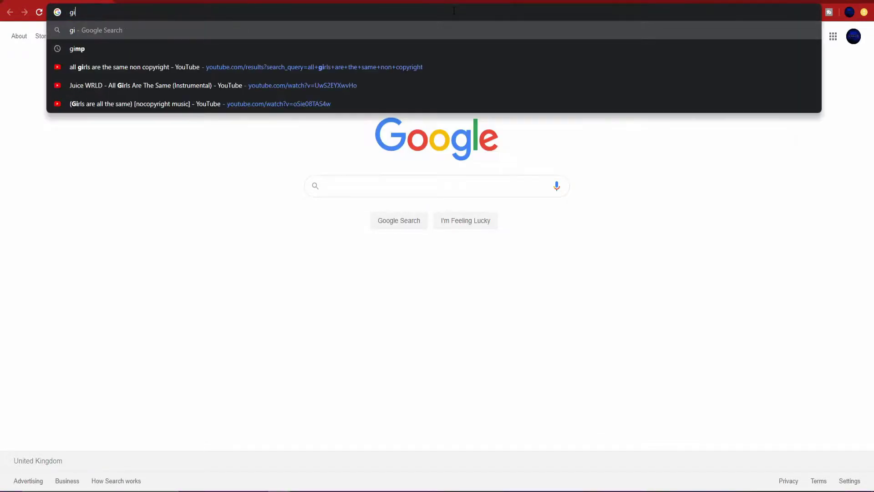
type("hy.com")
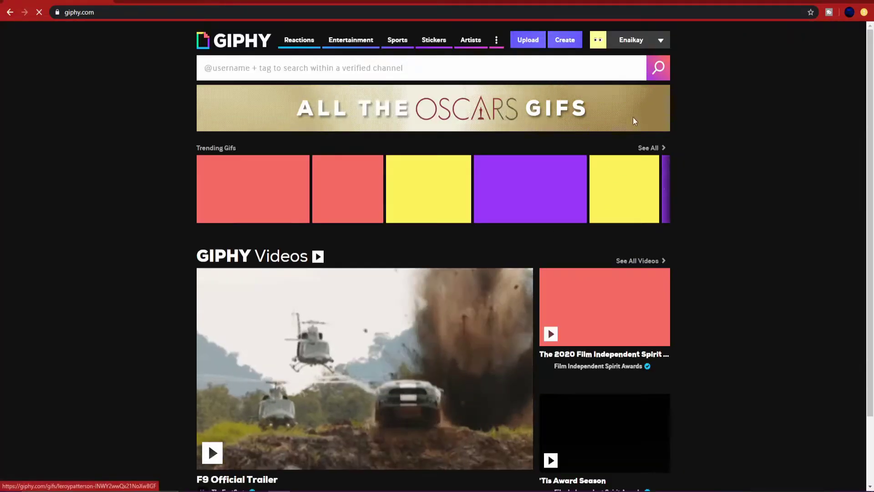
Start a new GIF from the purple galaxy image thumb-350-521477 on the computer
mouse_move(663, 42)
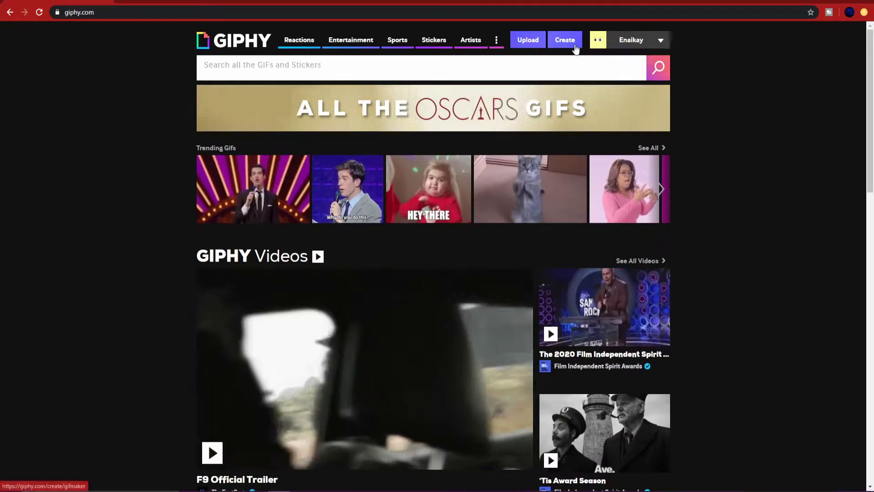
left_click(573, 42)
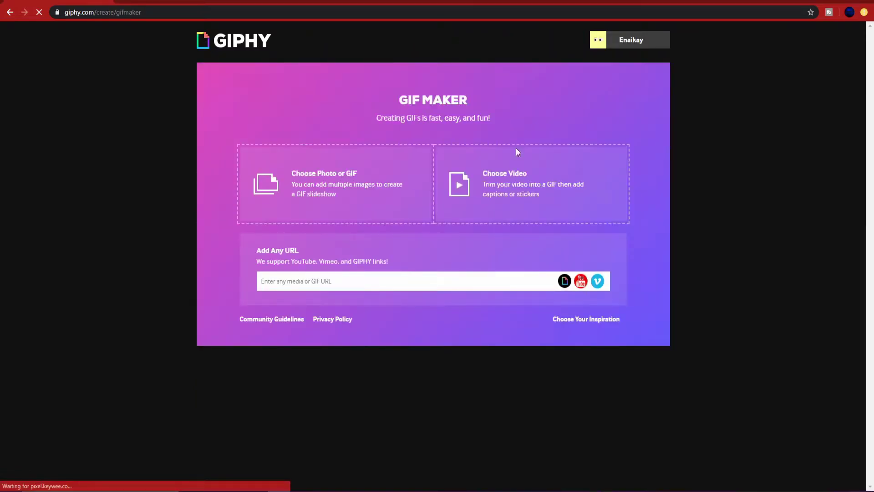
left_click(361, 193)
scroll(304, 171, "down", 1)
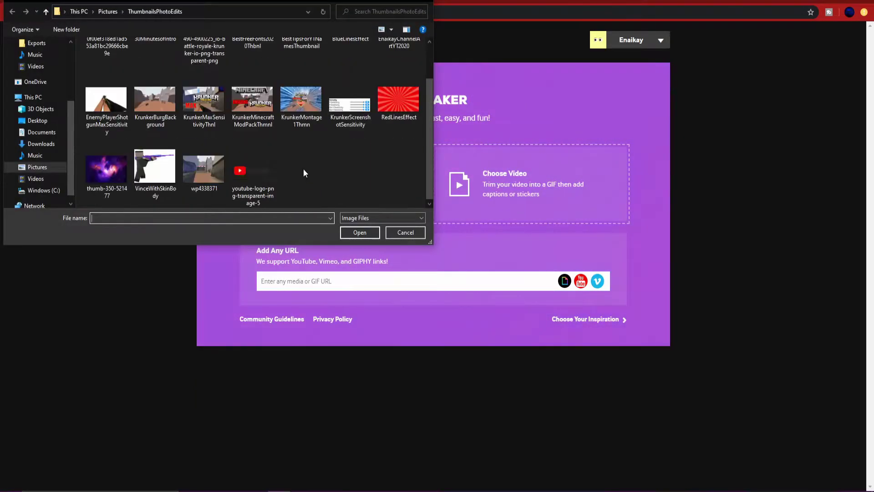
left_click(107, 170)
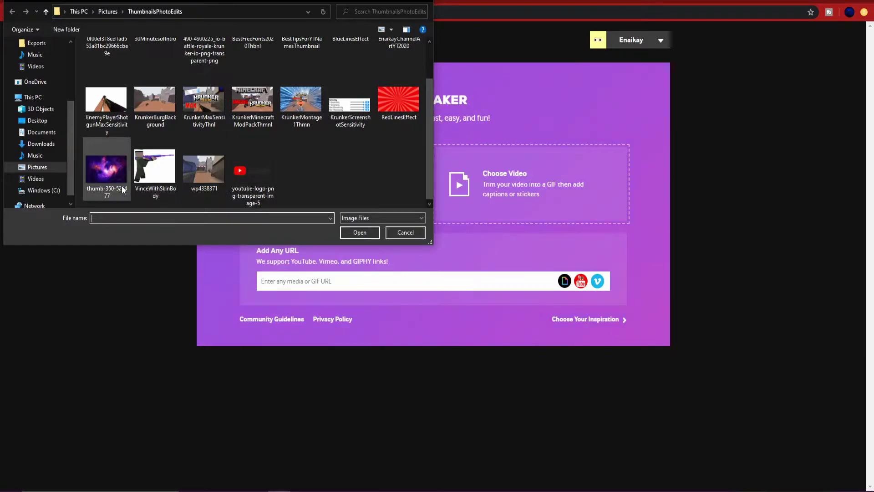
left_click(372, 232)
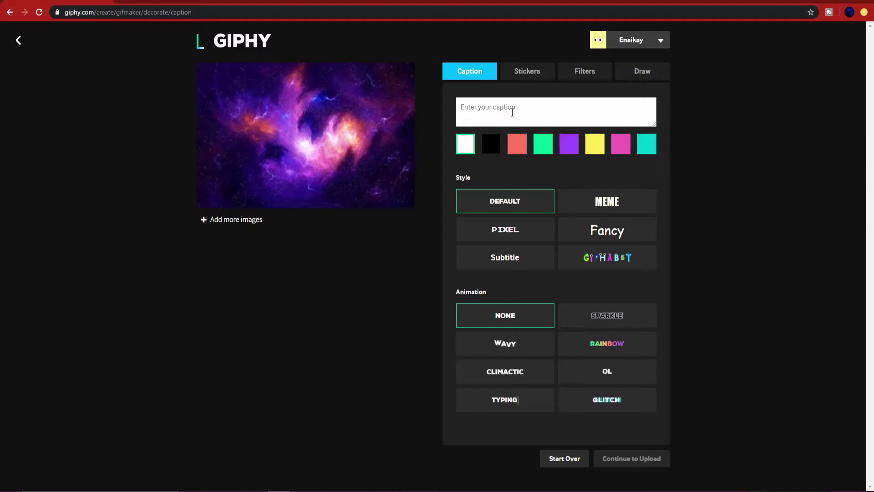
Type the user's name in capital letters as the caption
key("Caps_Lock")
type("ENA")
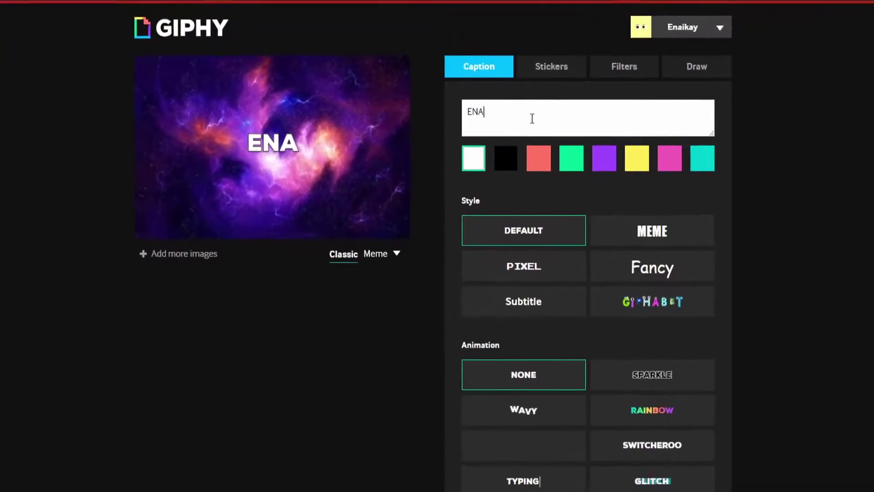
type("IKAY")
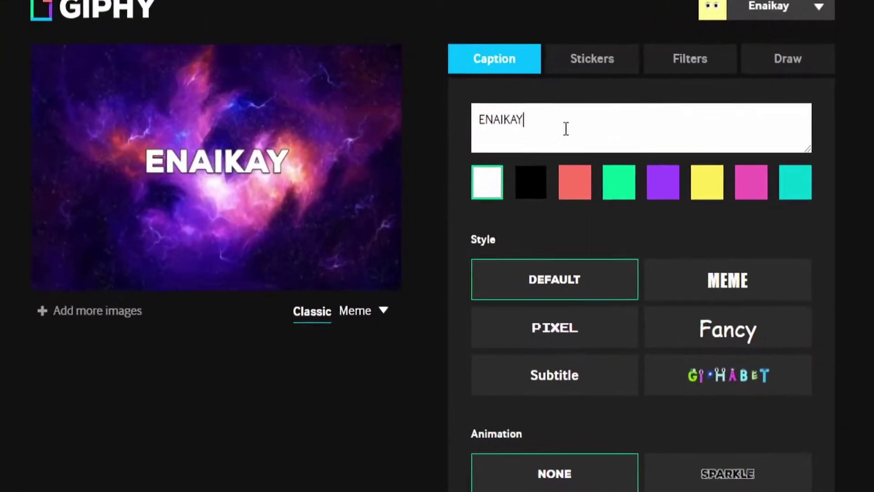
key("Caps_Lock")
Try black, red, green, purple, yellow, pink and teal caption colours, finishing with white
left_click(489, 143)
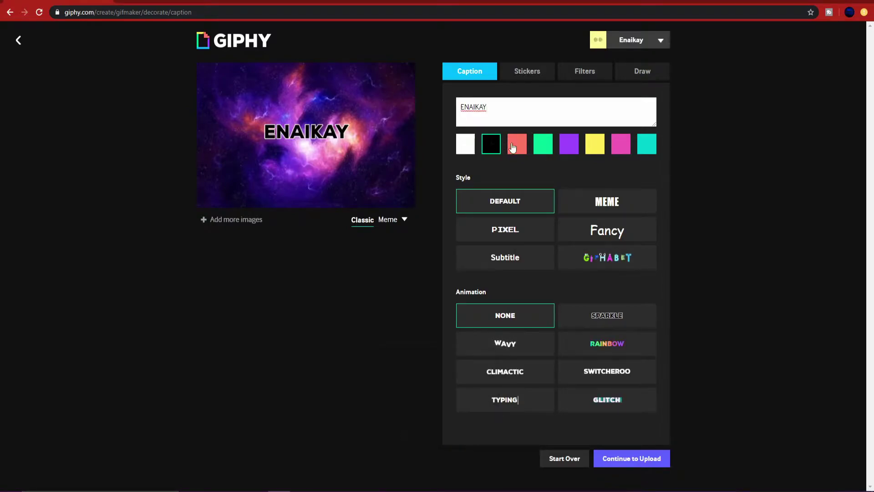
left_click(519, 139)
left_click(550, 145)
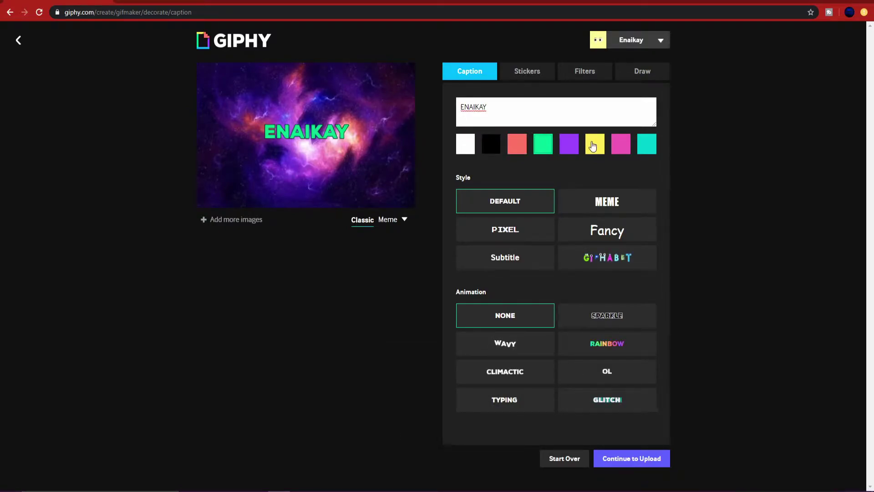
left_click(575, 147)
left_click(595, 145)
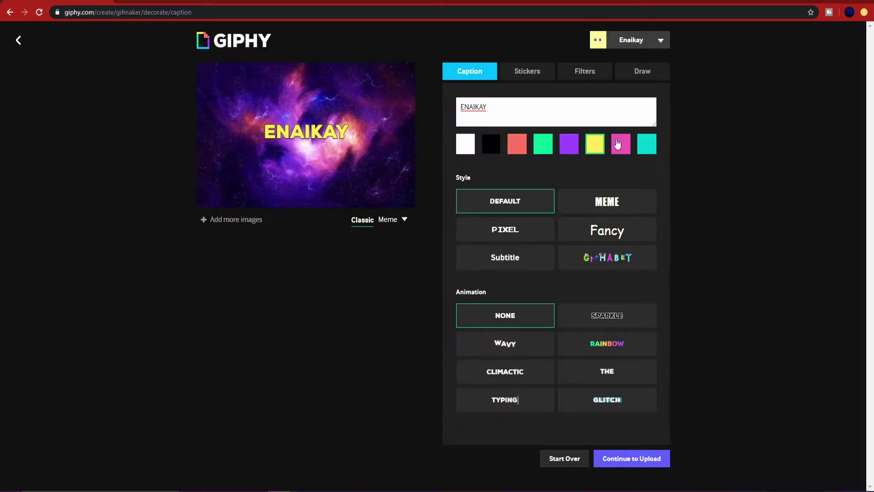
left_click(620, 144)
left_click(641, 148)
left_click(626, 148)
left_click(590, 149)
left_click(562, 148)
left_click(458, 149)
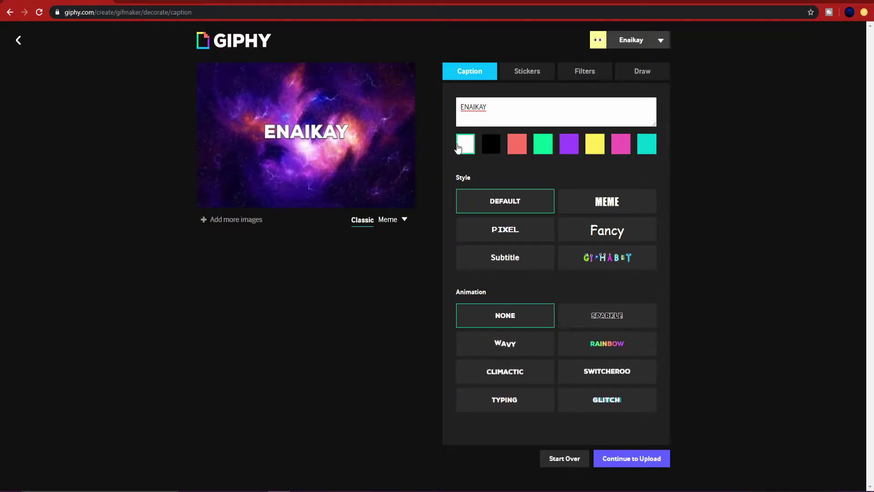
Preview PIXEL, Fancy, Subtitle and GIPHABET caption styles, then settle on MEME
left_click(584, 206)
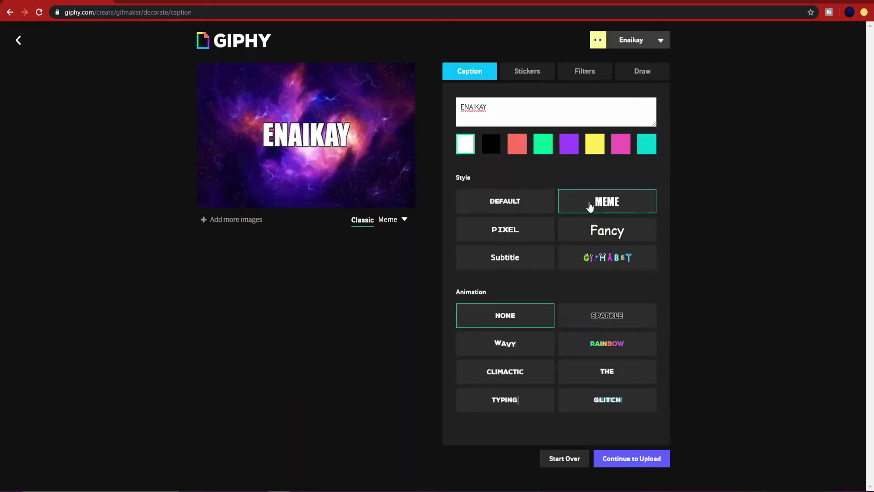
left_click(530, 232)
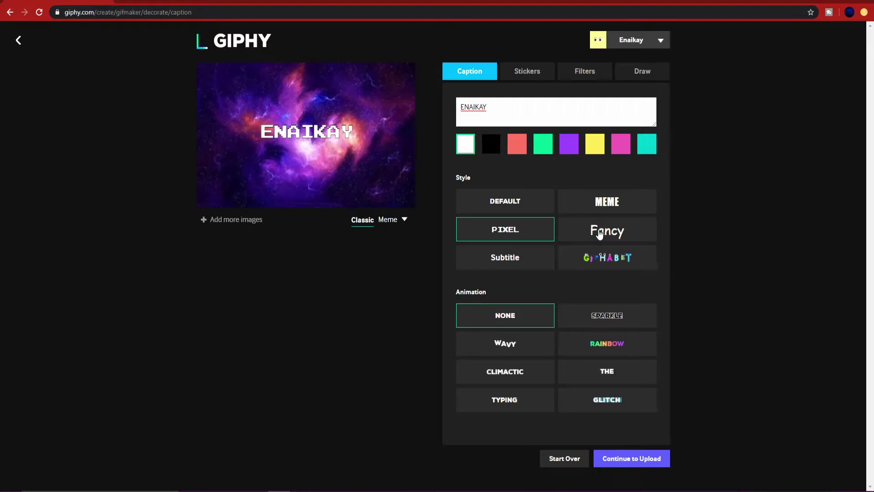
left_click(600, 233)
left_click(532, 263)
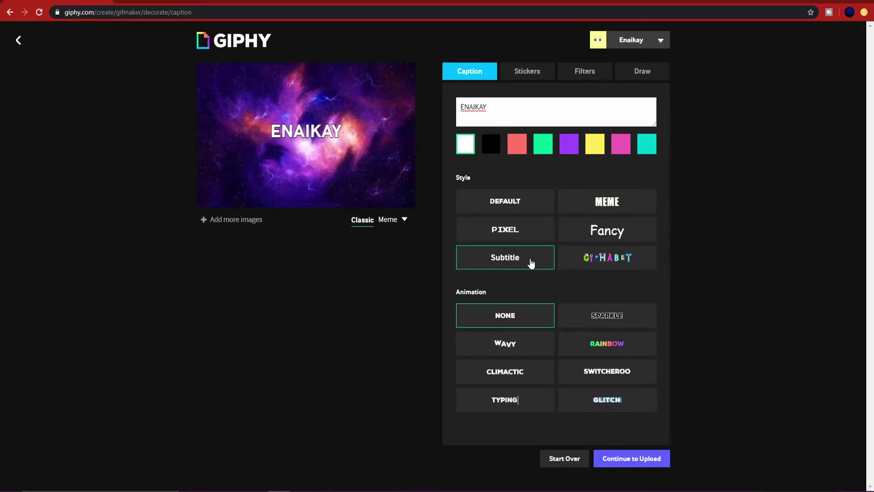
left_click(611, 269)
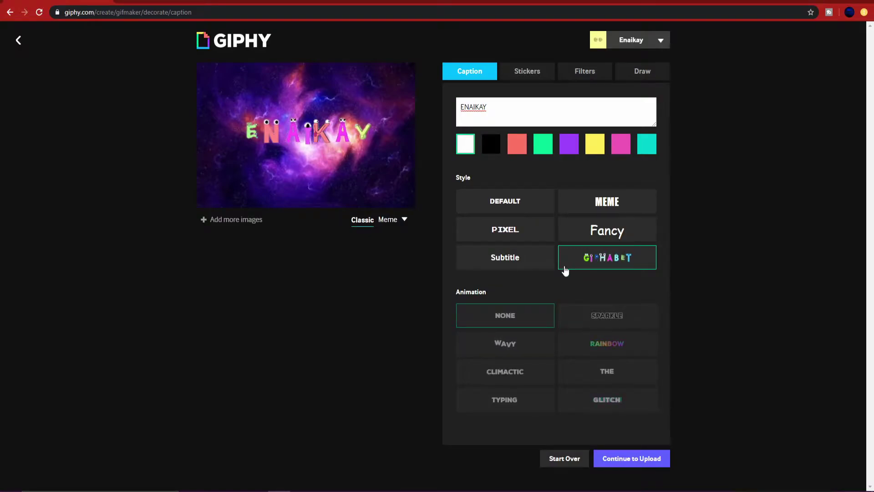
left_click(530, 262)
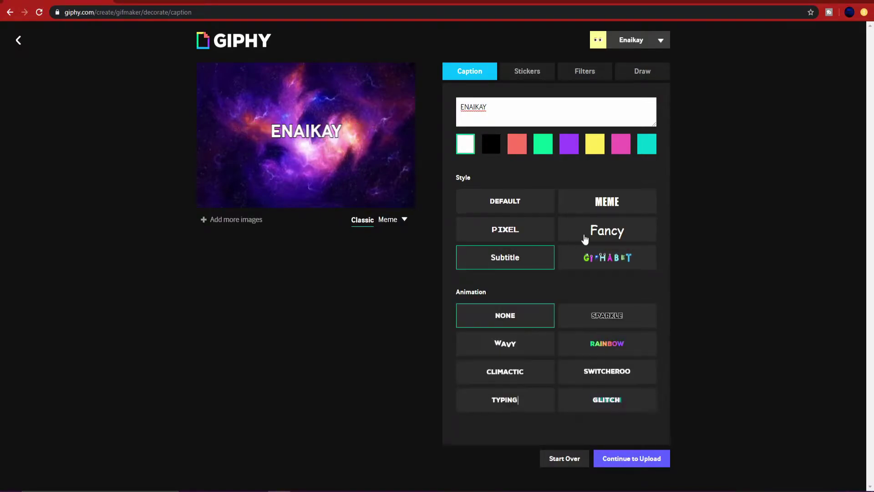
left_click(586, 237)
left_click(523, 232)
left_click(594, 209)
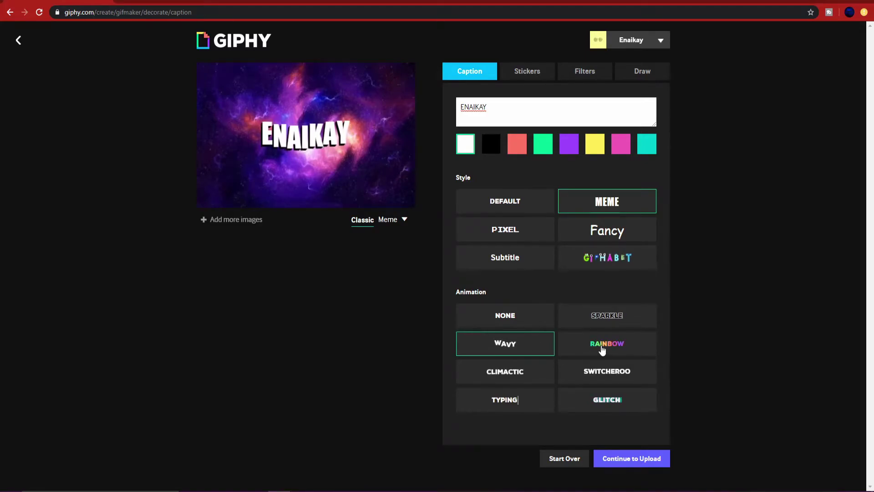
Compare CLIMACTIC, SWITCHEROO, TYPING and GLITCH caption animations, settling on RAINBOW
left_click(522, 380)
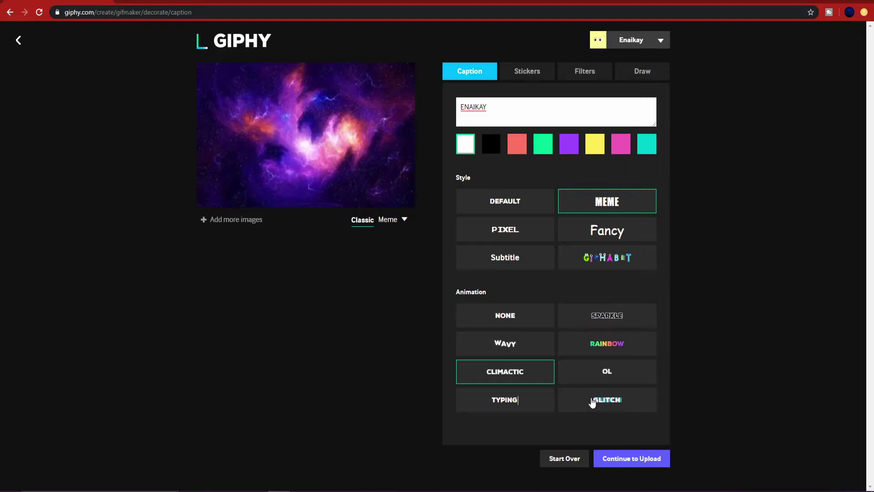
left_click(604, 373)
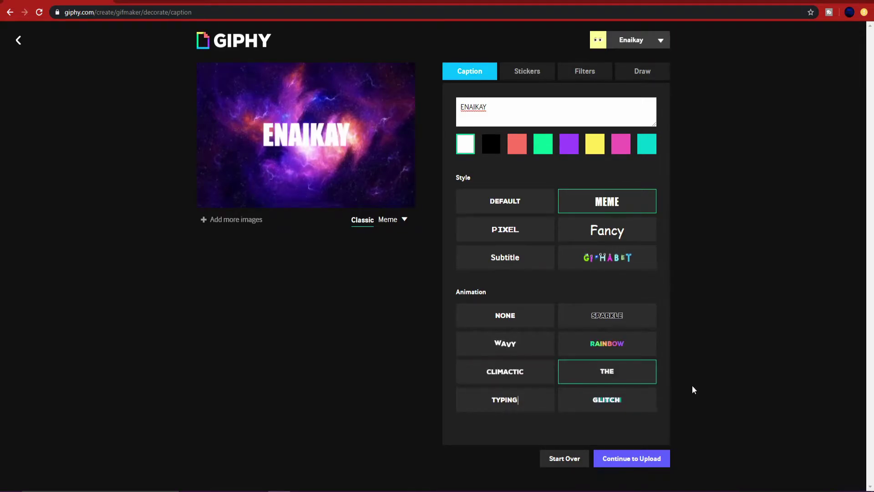
left_click(497, 406)
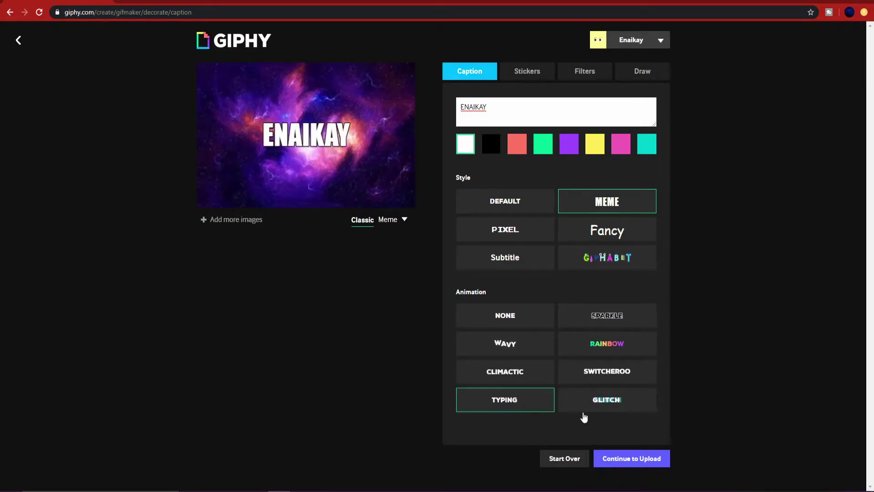
left_click(611, 402)
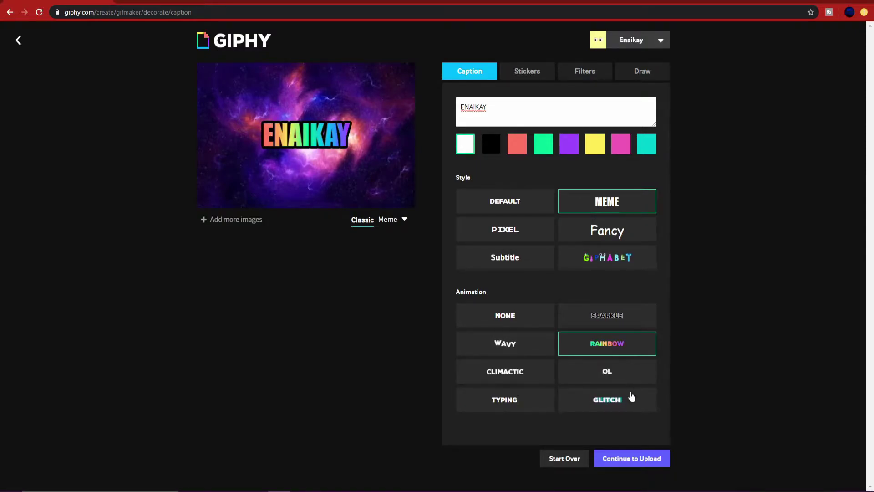
left_click(629, 401)
left_click(613, 356)
left_click(608, 400)
left_click(608, 349)
left_click(609, 401)
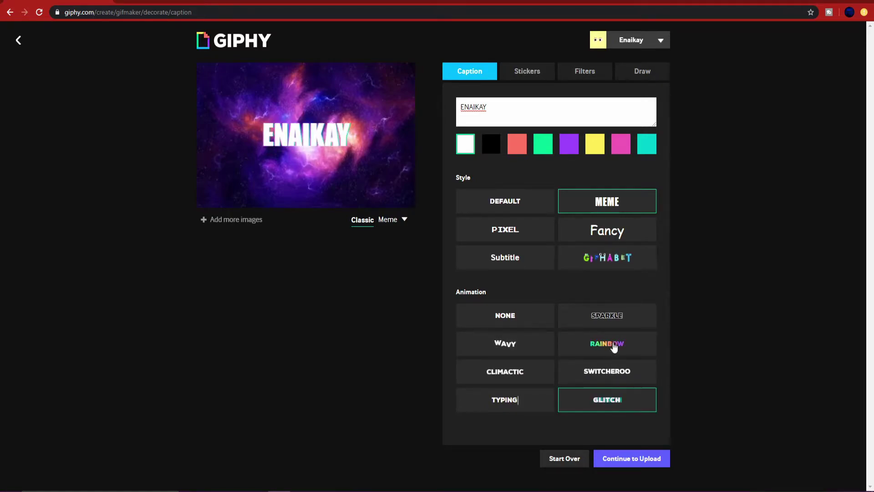
left_click(614, 344)
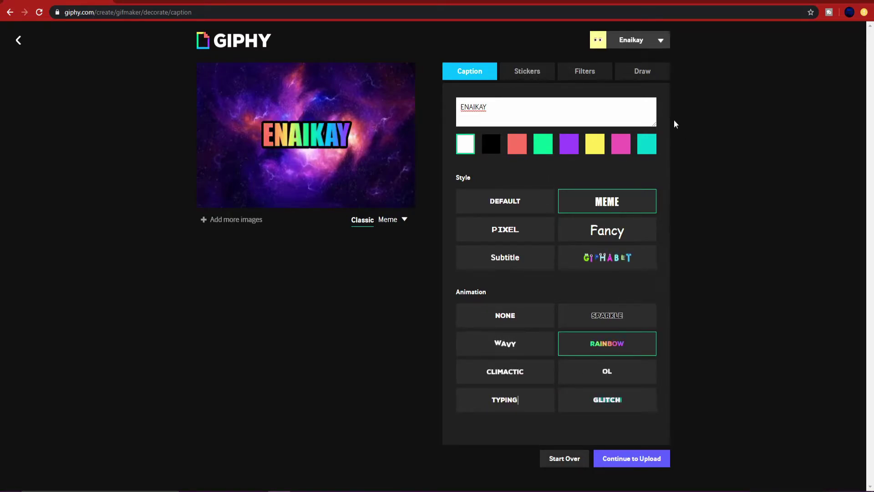
Place the yellow smiley sticker above the caption
left_click(553, 77)
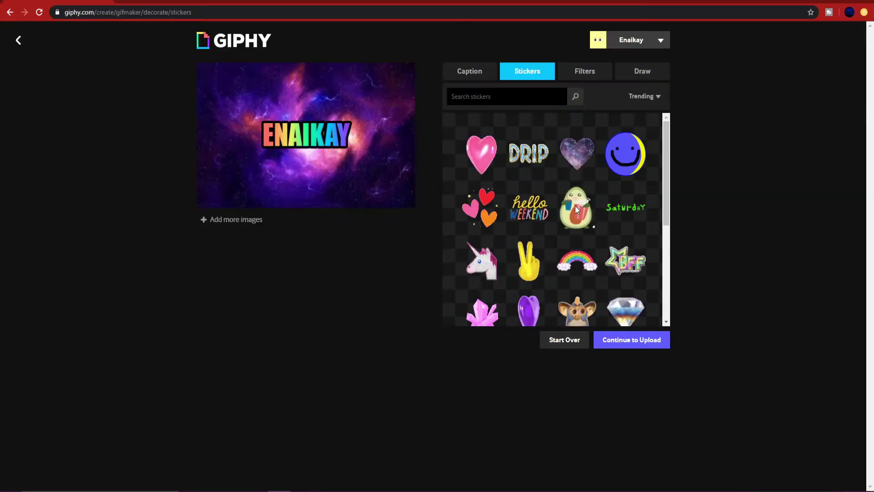
scroll(554, 209, "down", 8)
scroll(553, 209, "up", 3)
scroll(576, 209, "up", 5)
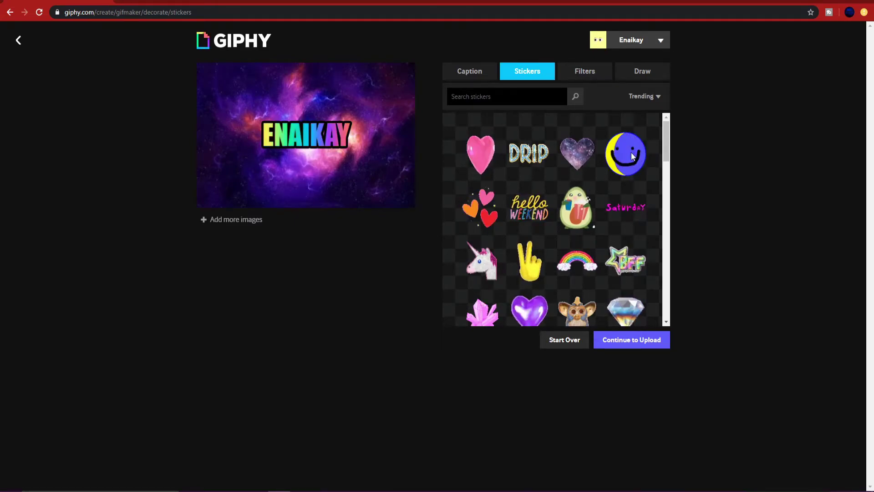
left_click_drag(631, 155, 283, 93)
Add the diamond sticker beside the smiley above the caption
scroll(618, 232, "down", 8)
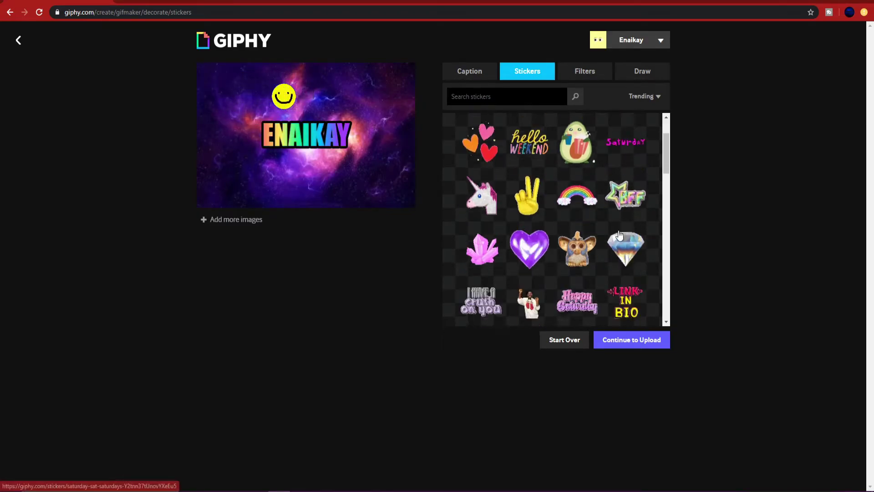
scroll(618, 234, "up", 10)
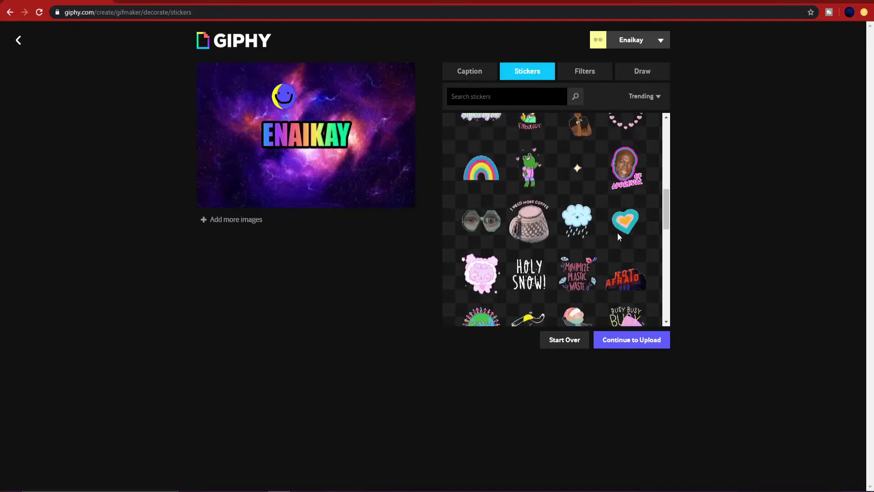
left_click(626, 221)
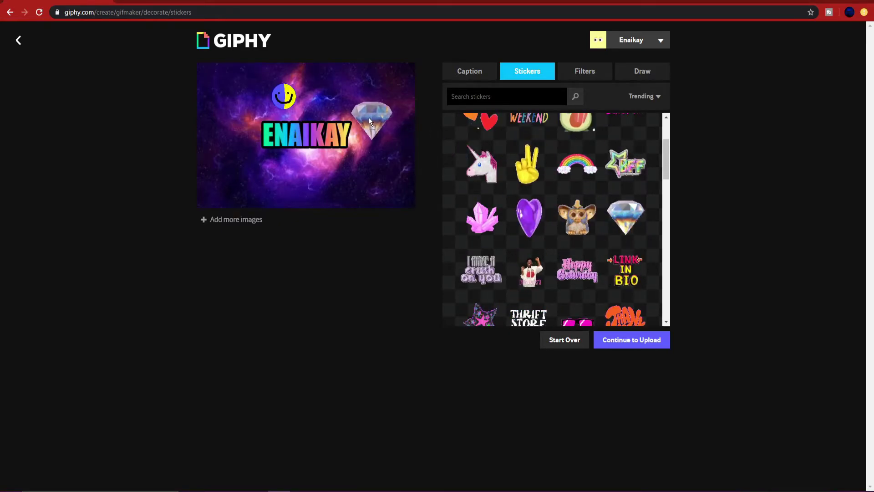
left_click_drag(368, 117, 324, 95)
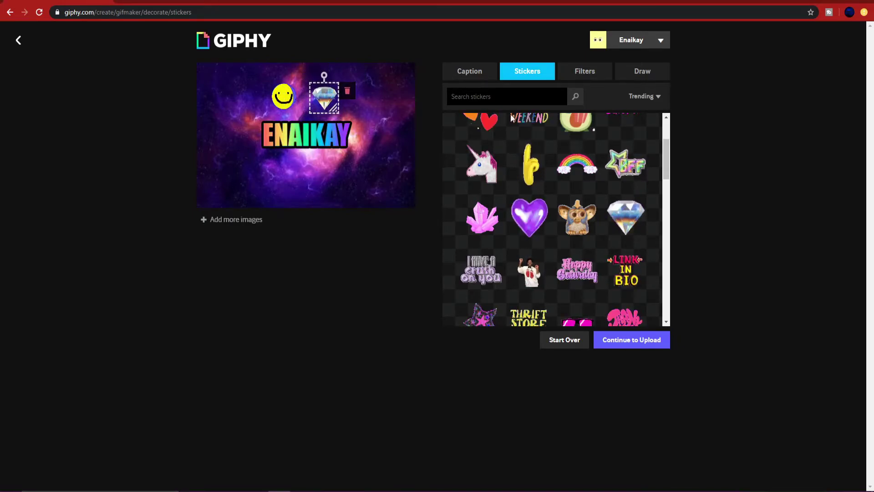
left_click(730, 145)
left_click(582, 73)
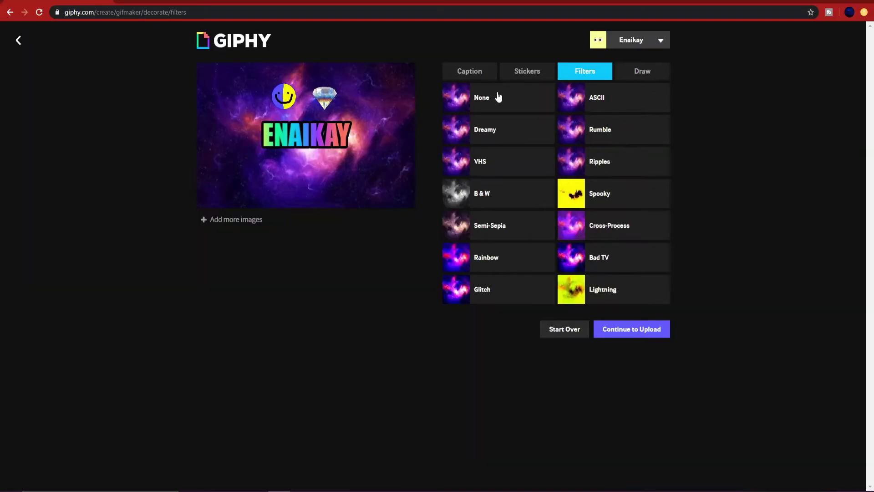
Preview no filter, then Dreamy, VHS, B & W, Semi-Sepia, Rainbow, Glitch and Lightning
left_click(450, 77)
left_click(505, 132)
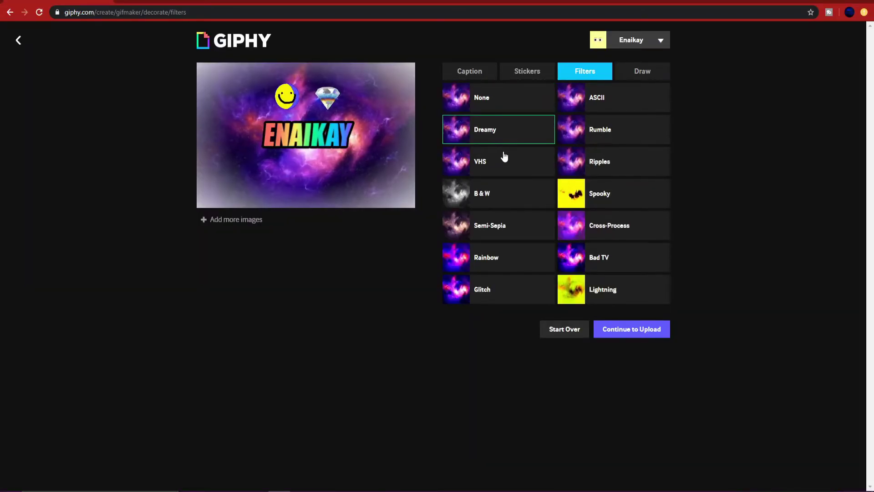
left_click(507, 167)
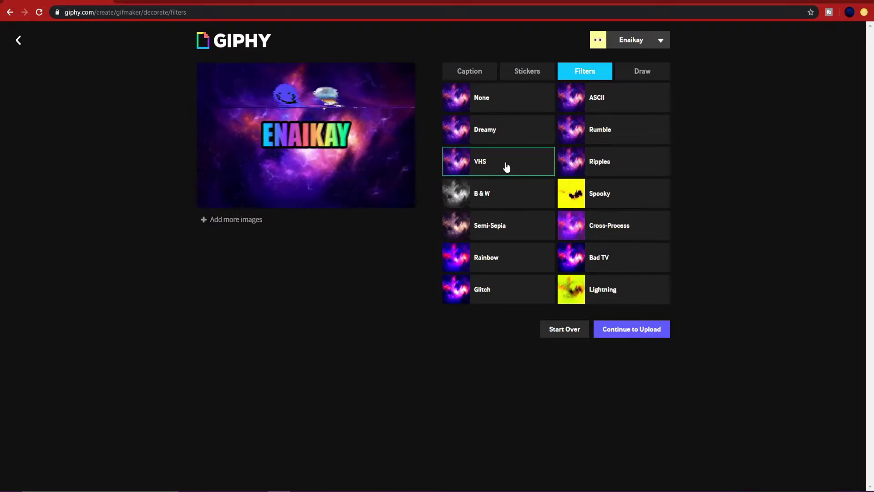
left_click(502, 200)
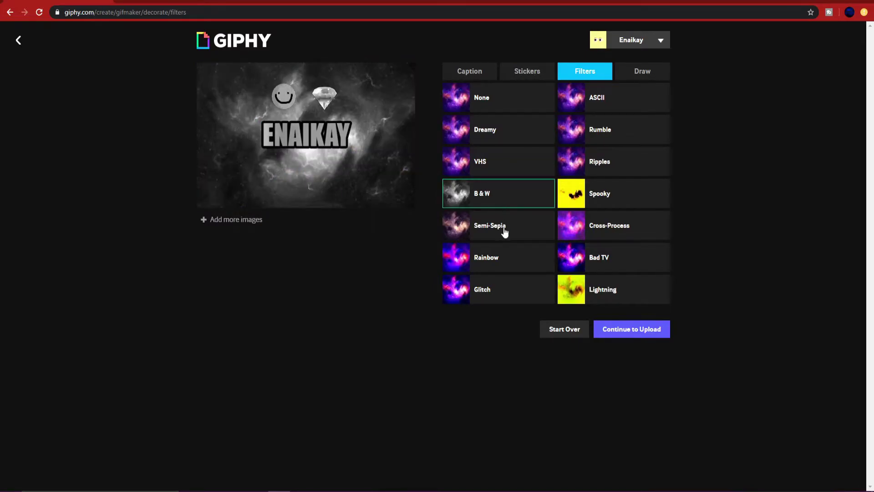
left_click(504, 231)
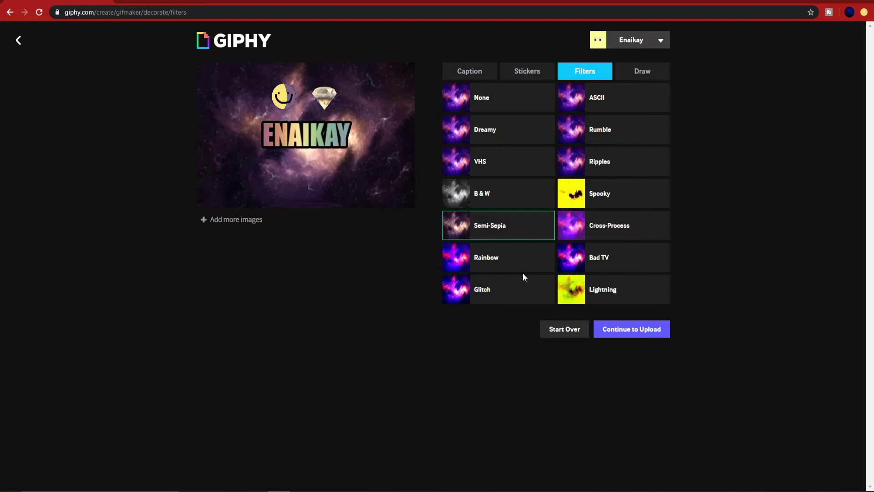
left_click(503, 269)
left_click(509, 290)
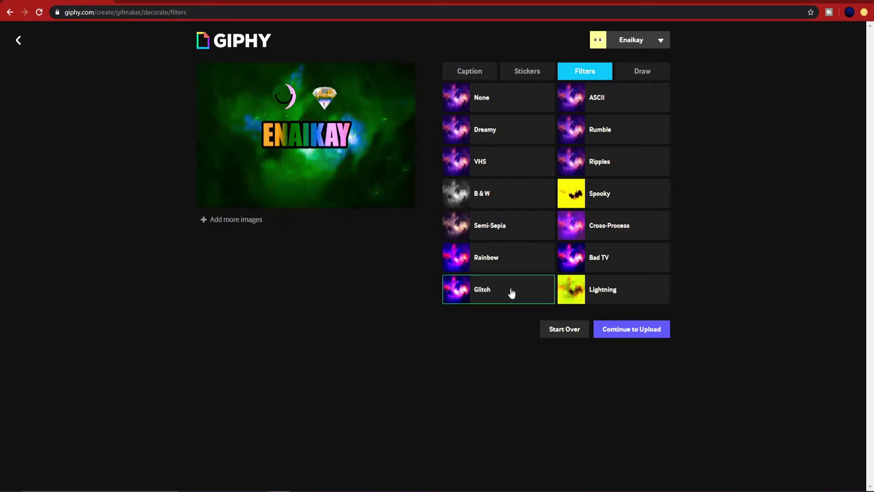
left_click(613, 304)
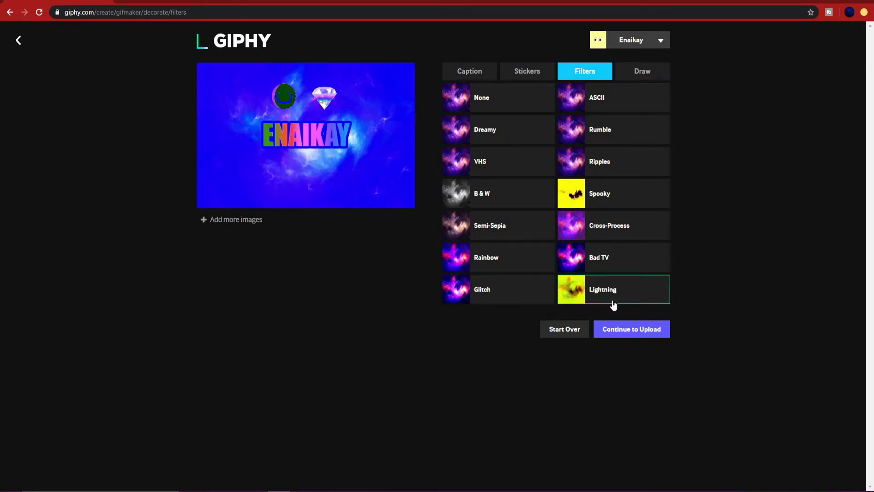
Preview Bad TV, Cross-Process, Spooky, Ripples, Rumble and ASCII, then apply the VHS filter
left_click(611, 254)
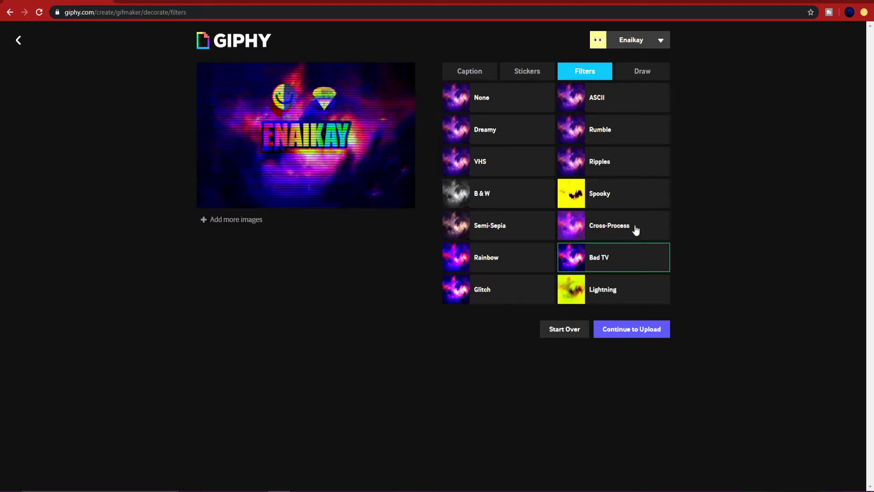
left_click(636, 230)
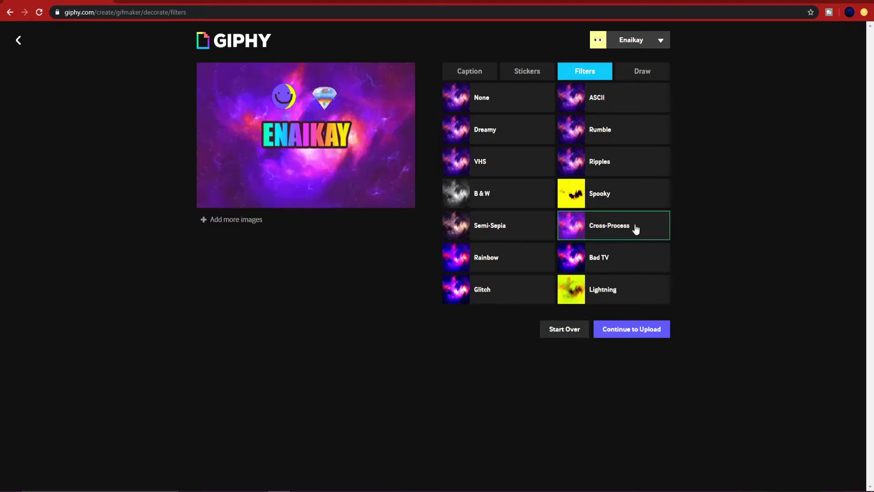
left_click(619, 192)
left_click(610, 168)
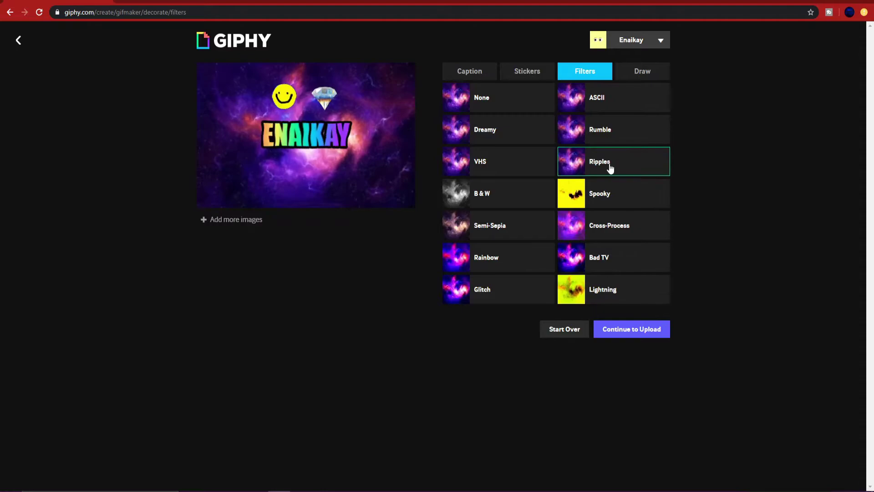
left_click(603, 134)
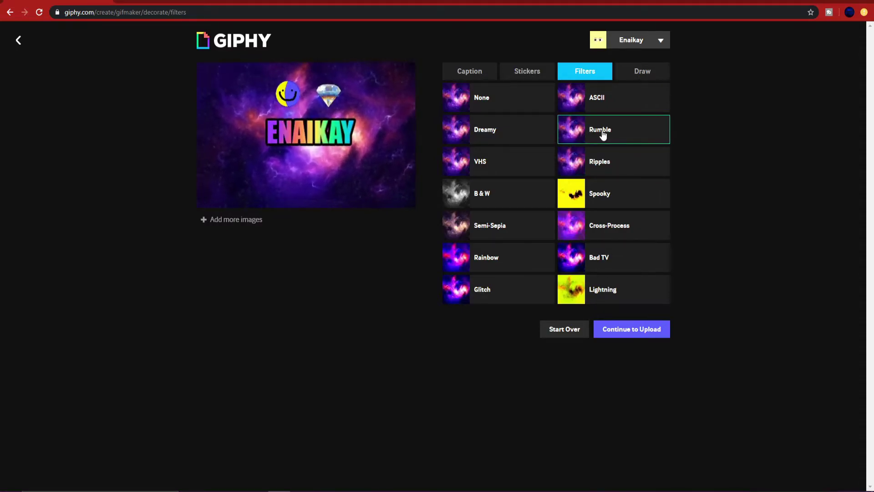
left_click(602, 100)
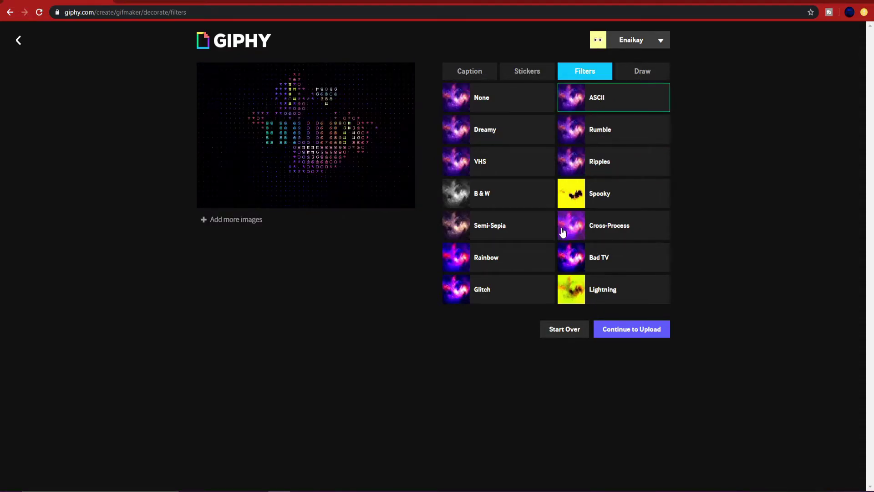
left_click(520, 286)
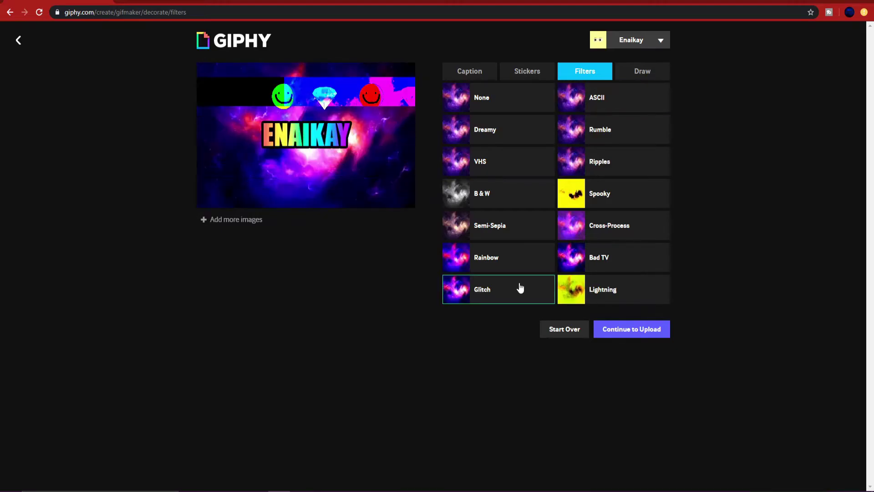
left_click(610, 132)
left_click(617, 165)
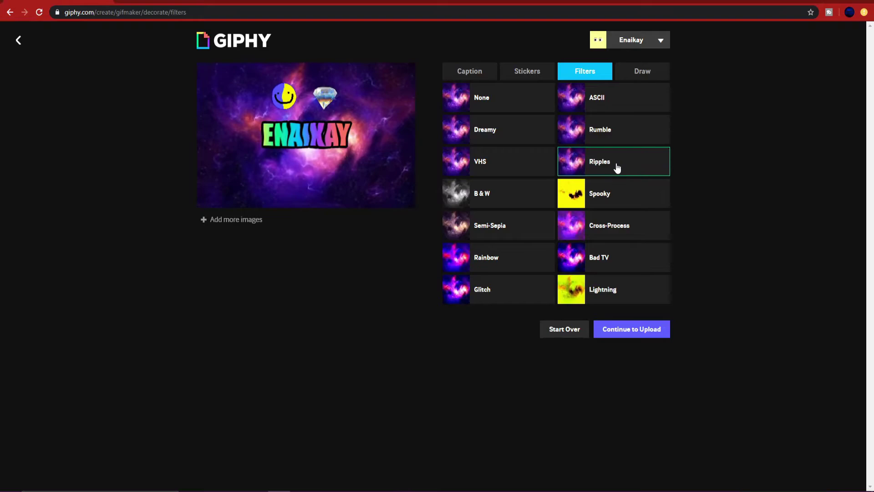
left_click(527, 170)
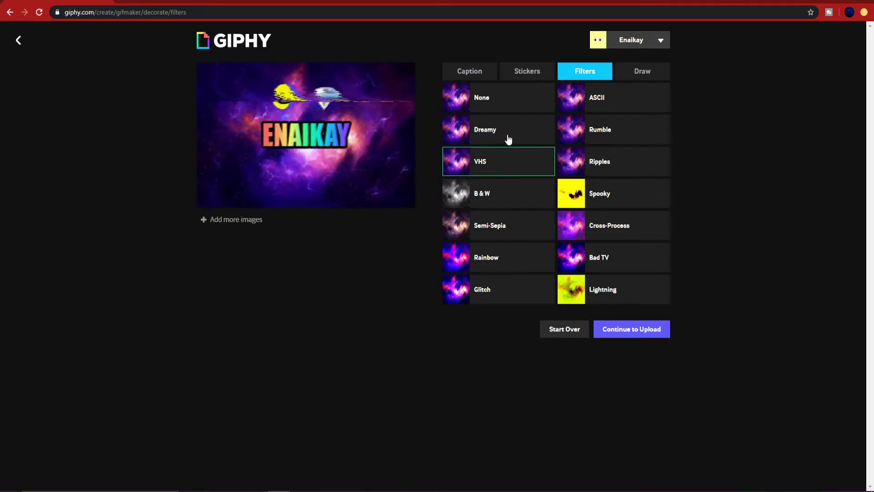
left_click(627, 71)
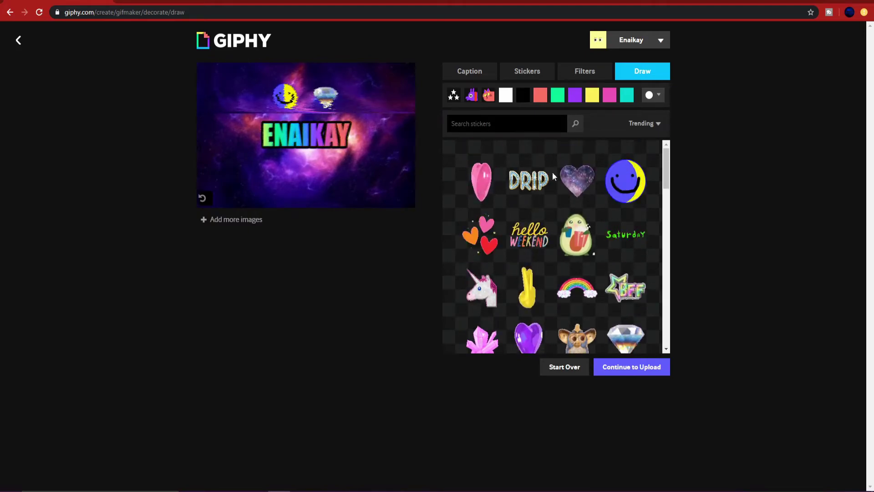
Draw a teal scribble on the GIF, undo it, and continue to the upload details
left_click(623, 97)
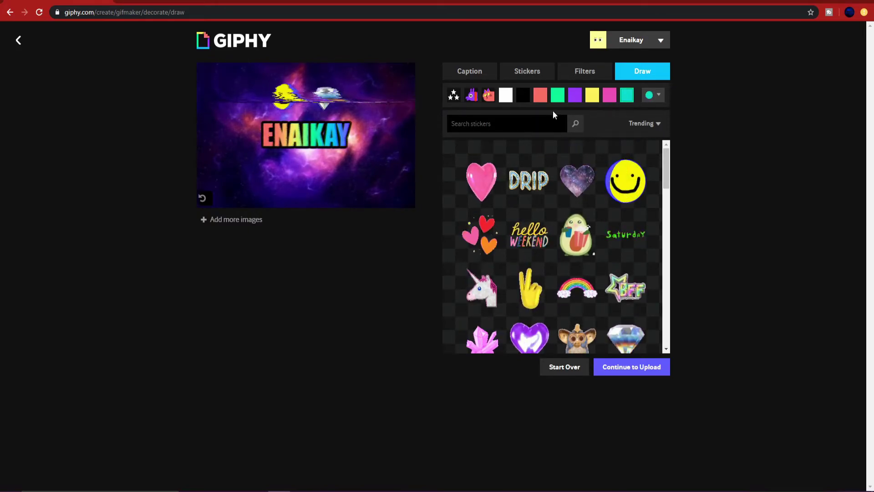
mouse_move(310, 178)
left_mouse_down()
mouse_move(353, 158)
mouse_move(339, 186)
mouse_move(256, 161)
left_mouse_up()
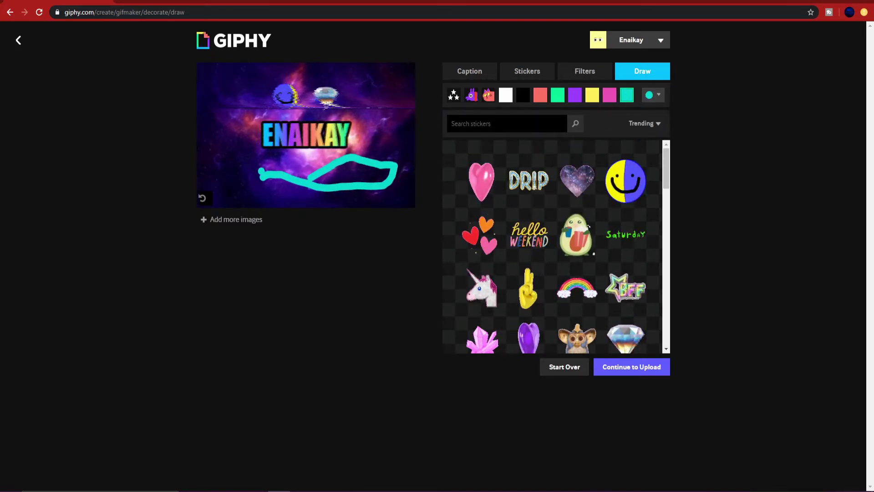
left_click(202, 199)
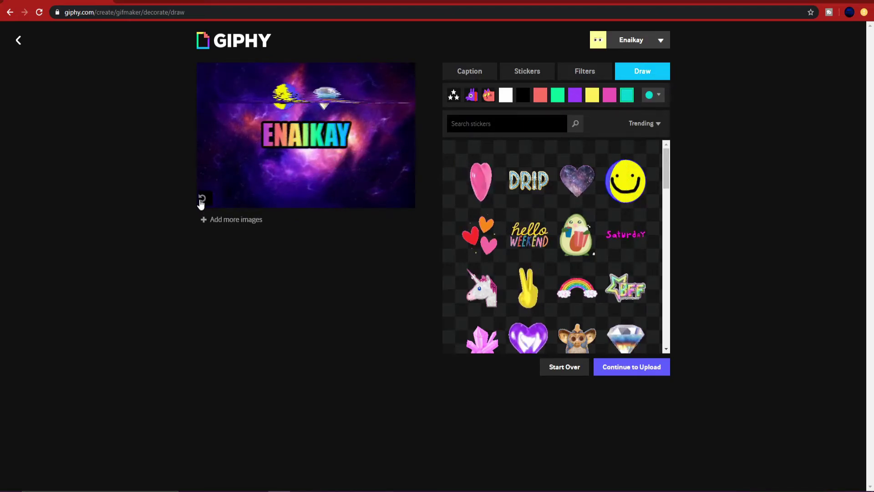
left_click(609, 369)
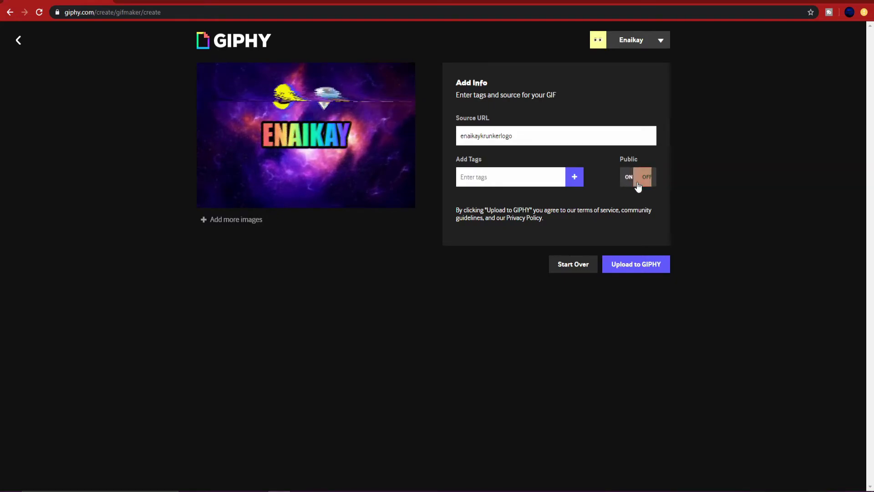
Upload the finished galaxy GIF to GIPHY
left_click(643, 270)
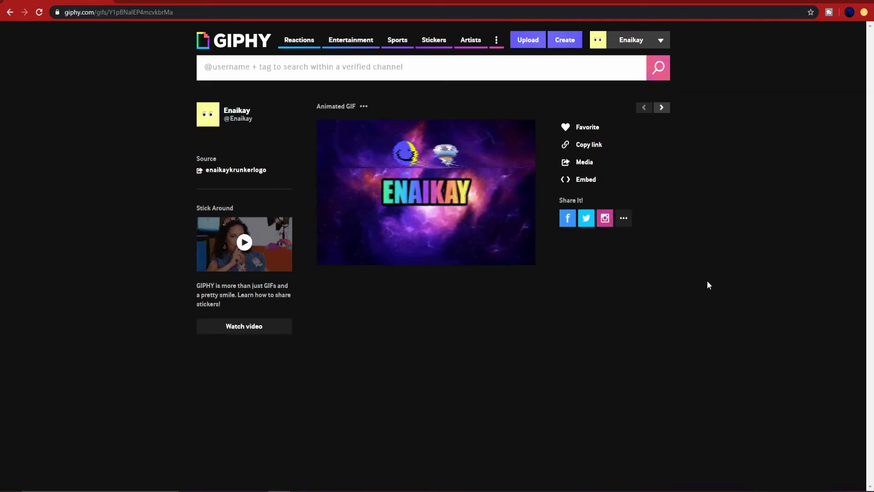
View the channel's uploaded GIFs
left_click(587, 143)
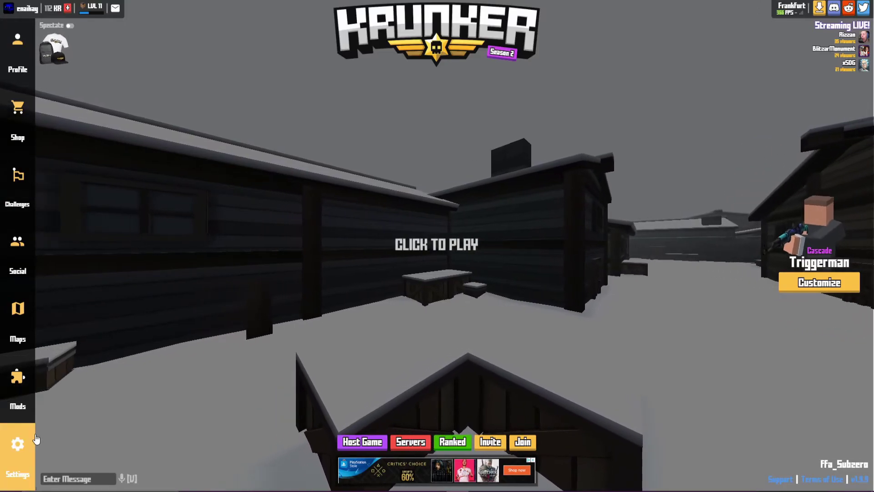
Confirm Krunker's Customization Profile Image holds the media.giphy.com GIF link, then start the Capture the Flag match on Kanji
left_click(17, 455)
scroll(397, 312, "down", 15)
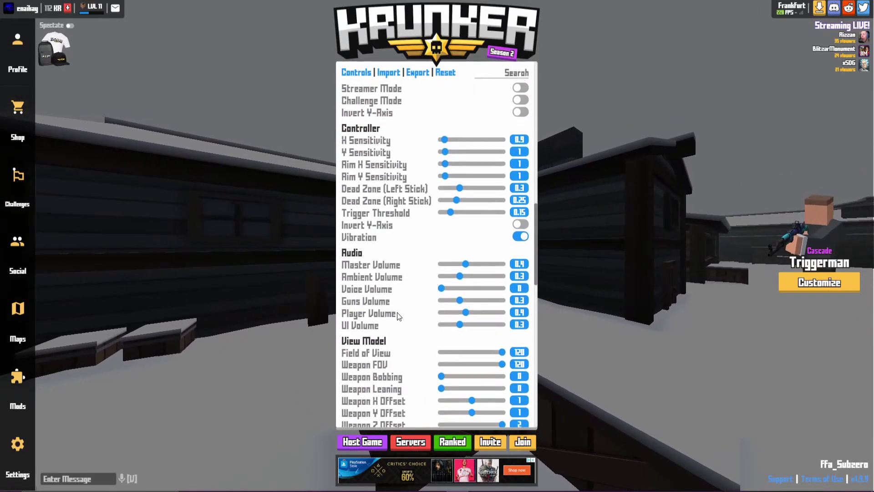
scroll(396, 314, "down", 5)
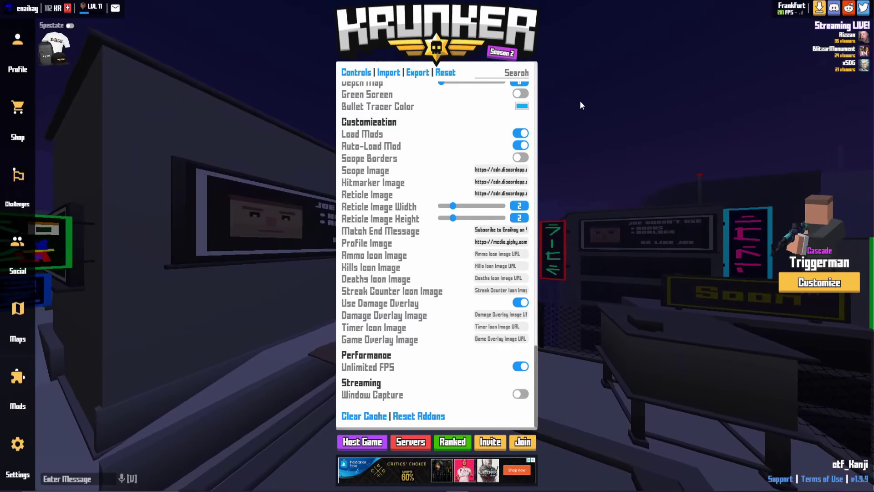
key("Escape")
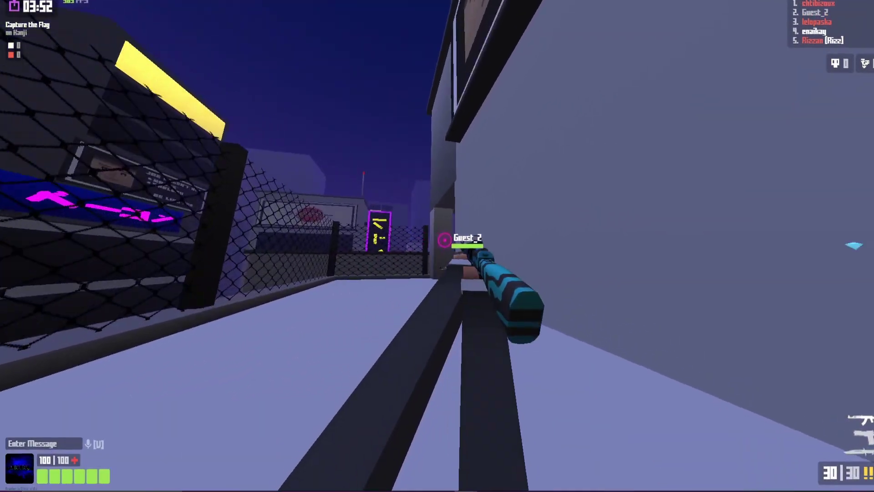